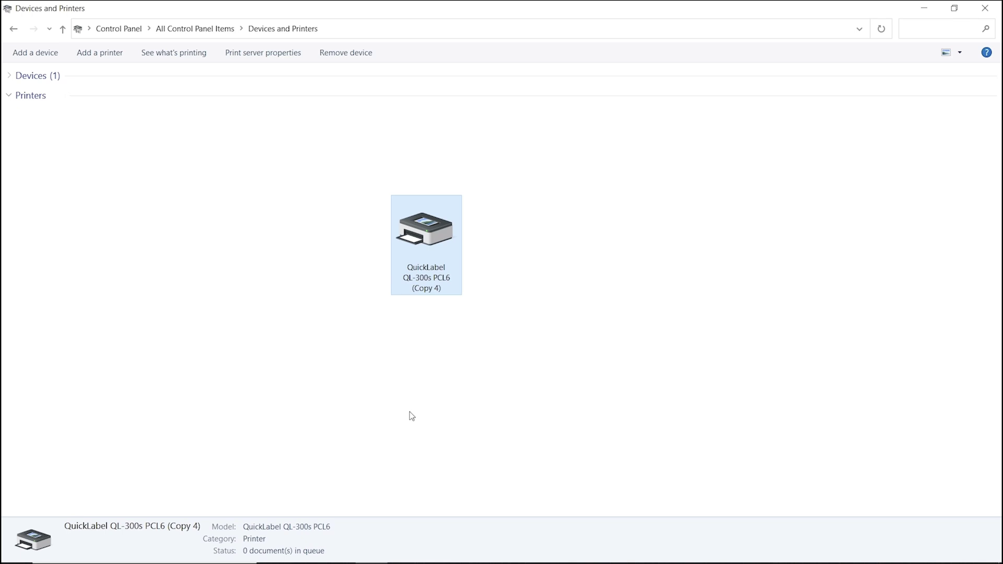
Step: Open Printing preferences from the QuickLabel QL-300s PCL6 (Copy 4) printer's context menu
right_click(432, 252)
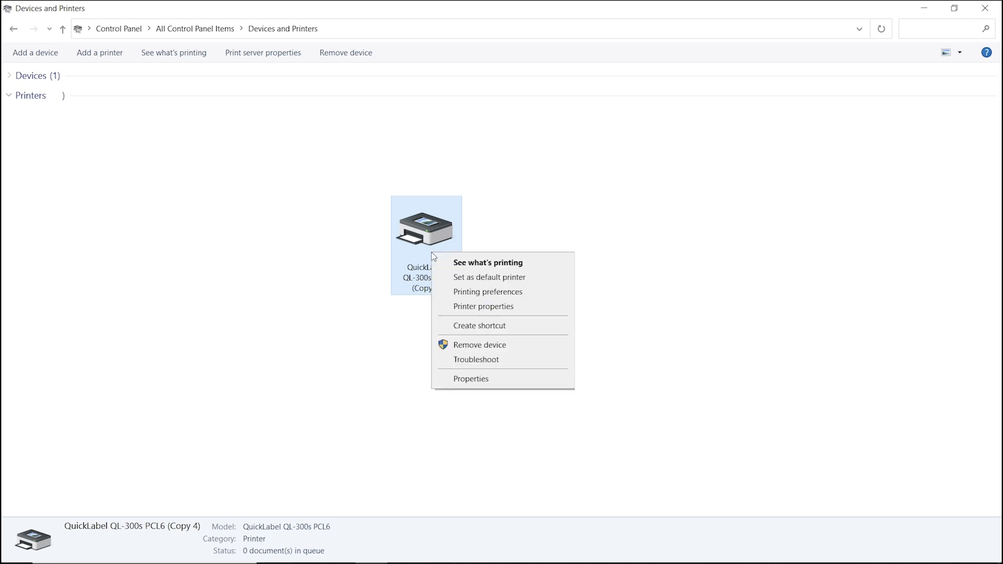
left_click(468, 300)
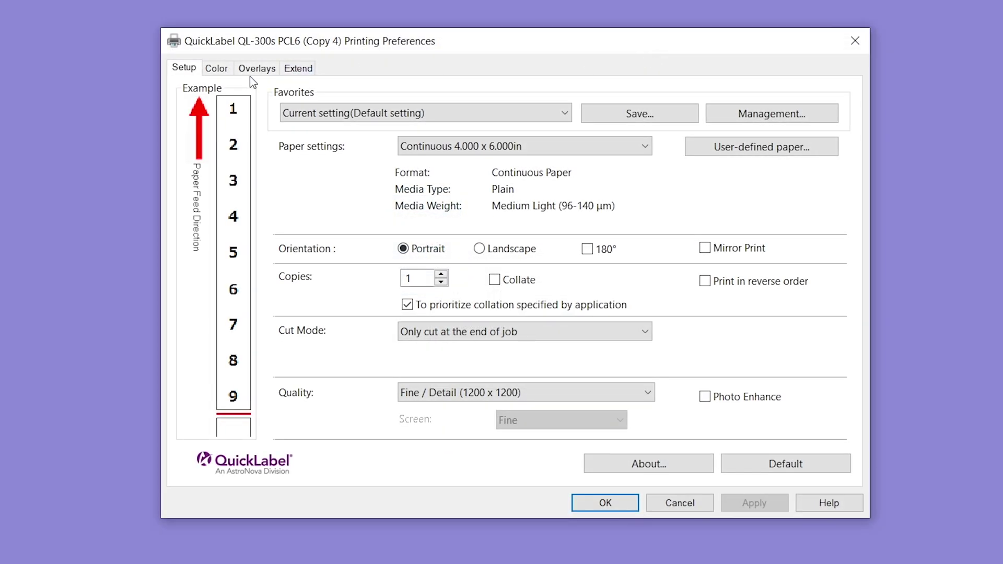
Step: Create a new user-defined paper named 'Vellum Label'
left_click(720, 150)
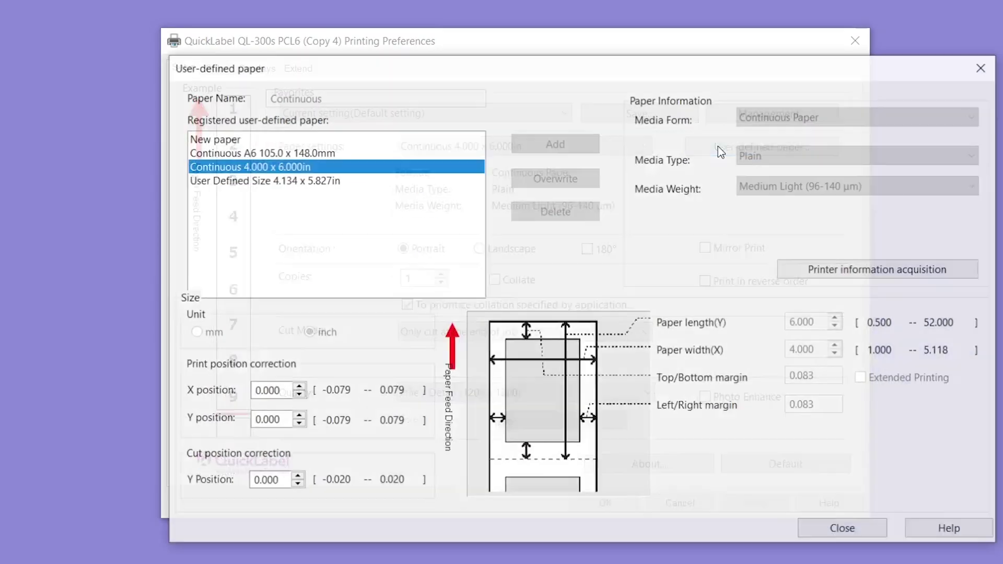
left_click(233, 141)
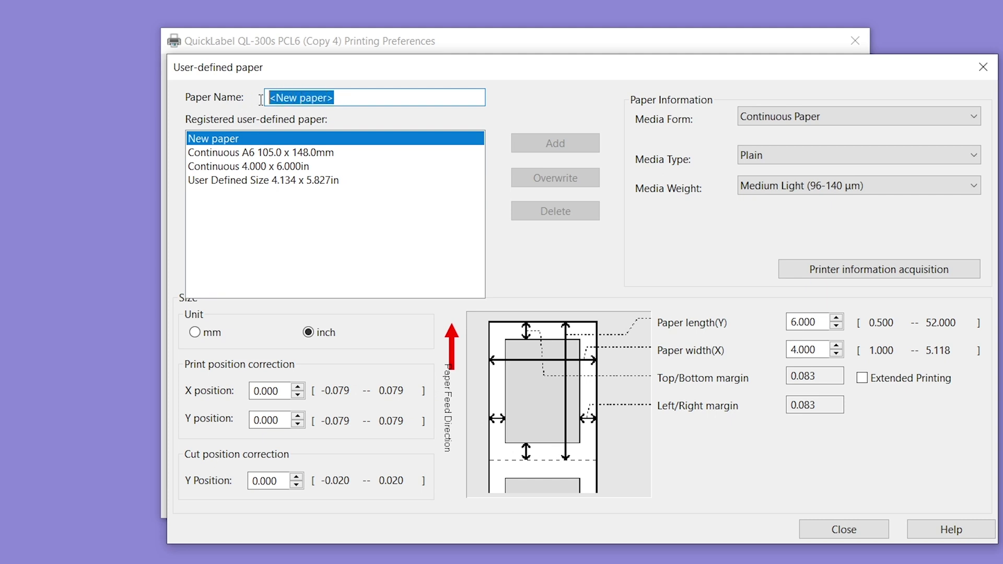
key("BackSpace")
type("Vel")
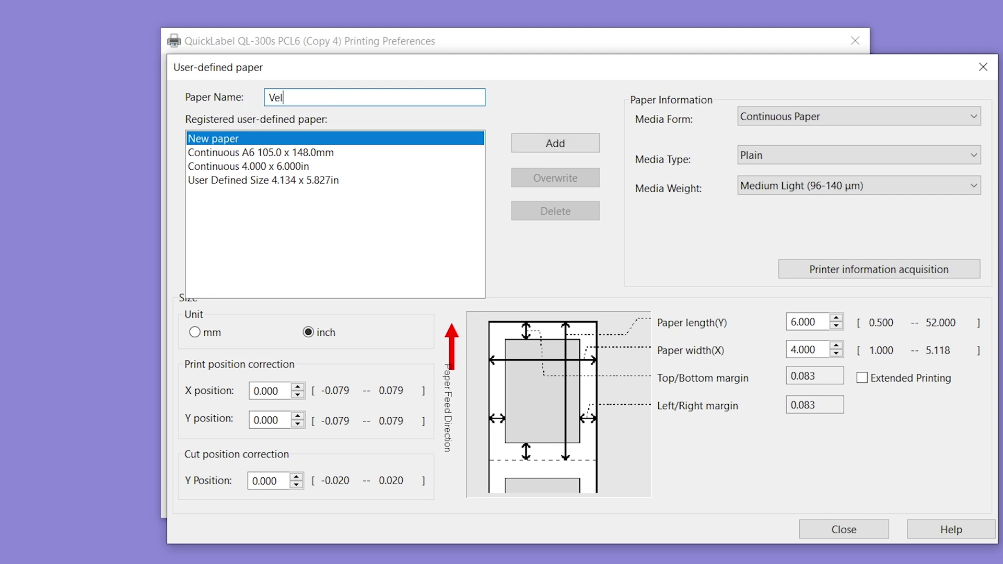
type("lum Label")
Step: Set its media to Continuous Paper (Black Mark), Plain label, Medium (141-159 µm) weight
left_click(862, 116)
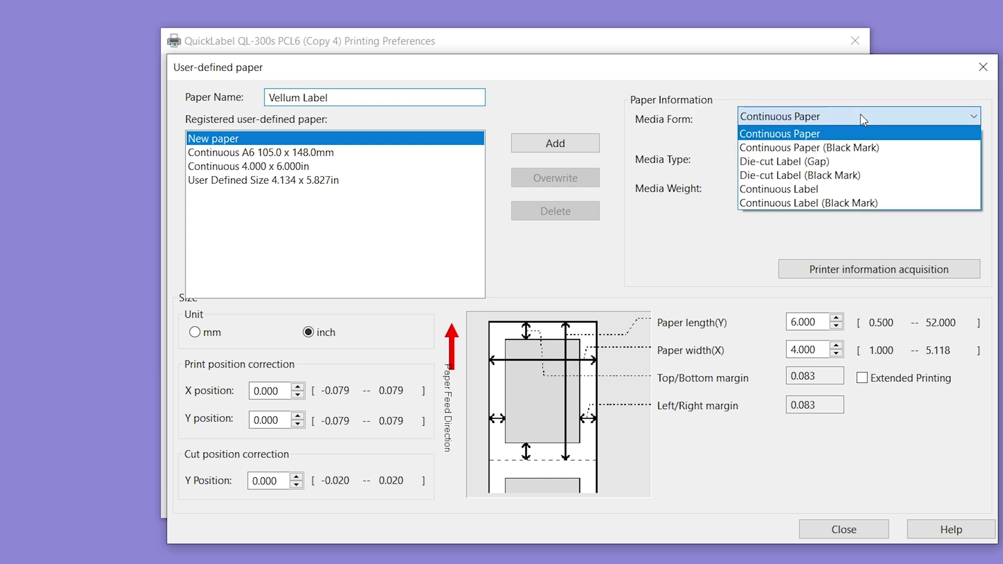
left_click(865, 150)
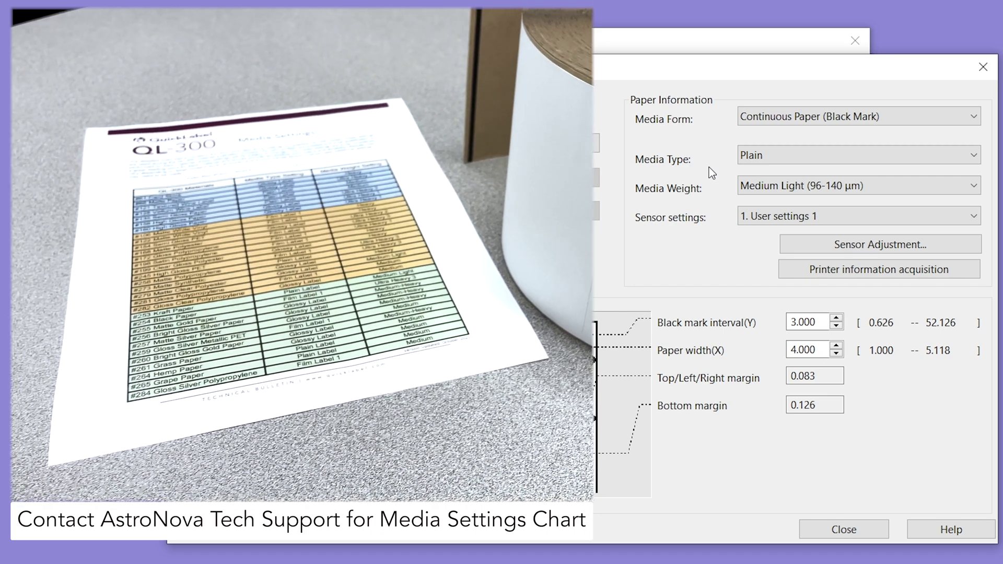
left_click(774, 158)
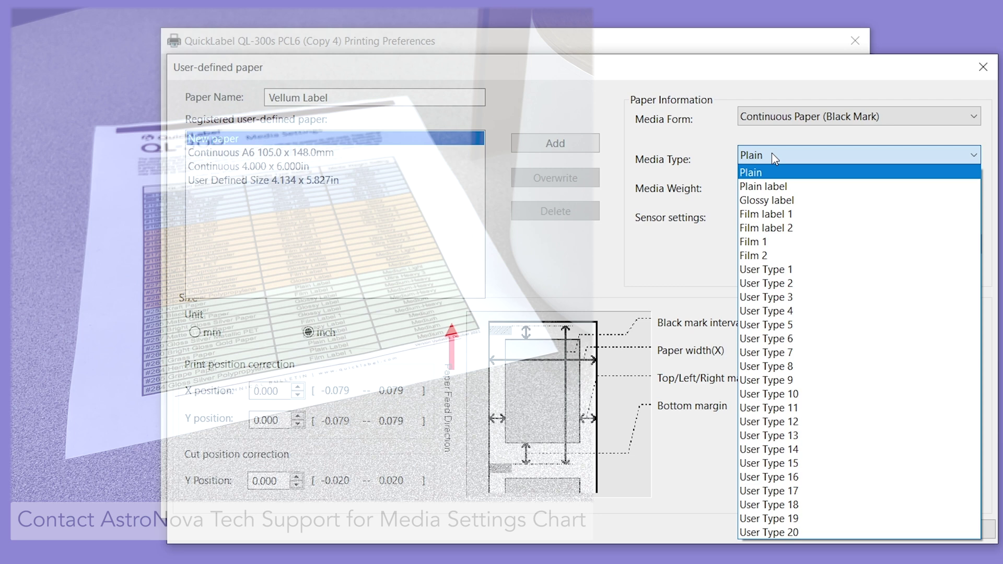
left_click(775, 186)
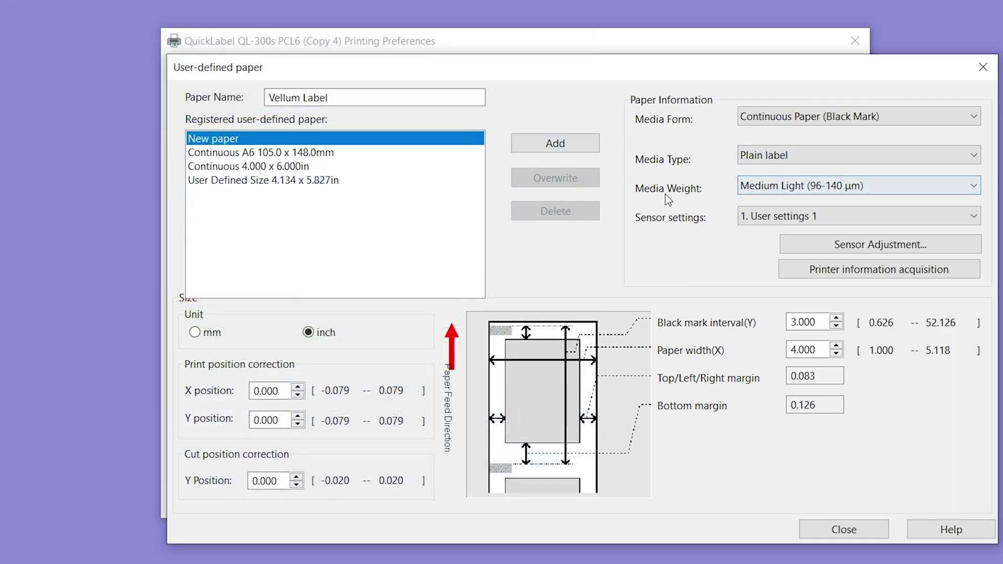
left_click(783, 187)
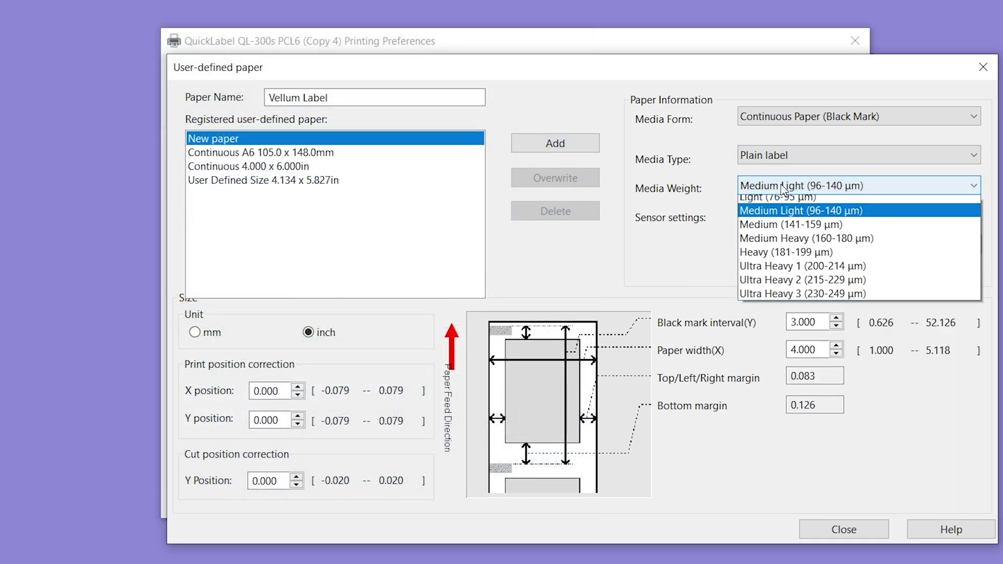
left_click(782, 230)
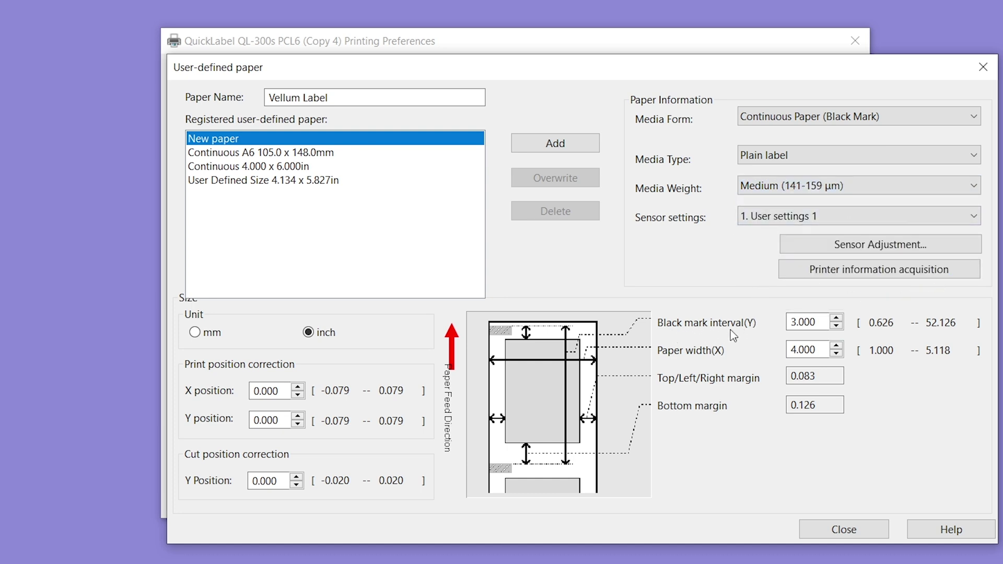
Step: Enter 3.875 in black mark interval and 5.118 in paper width, then check the margin fields
left_click(823, 322)
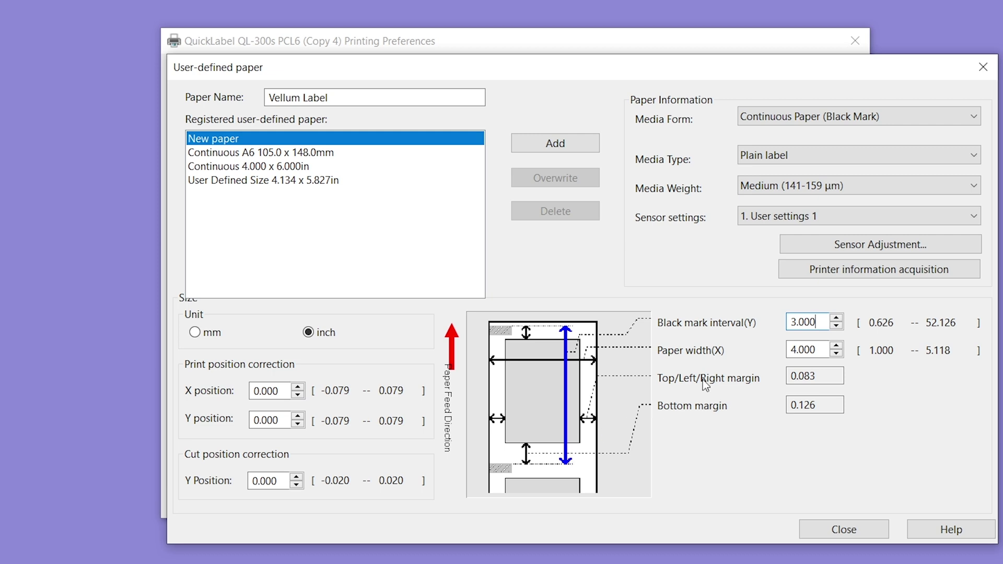
left_click_drag(824, 323, 774, 330)
type("3.")
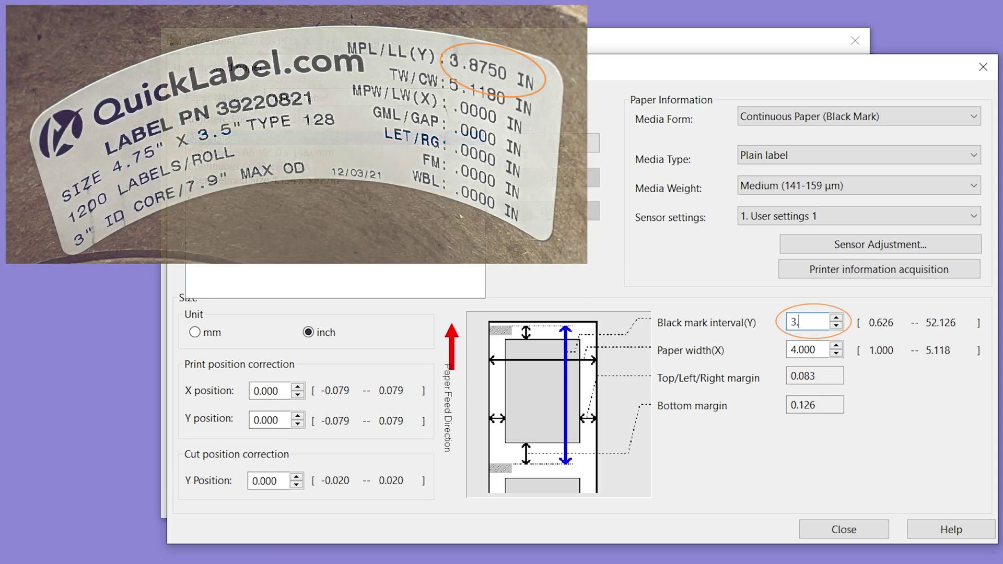
type("875")
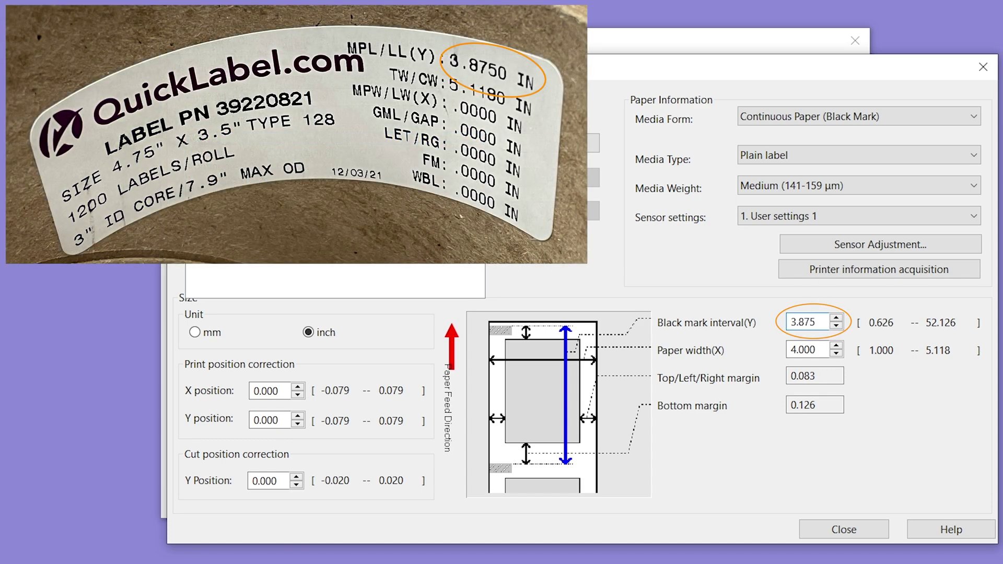
left_click(826, 350)
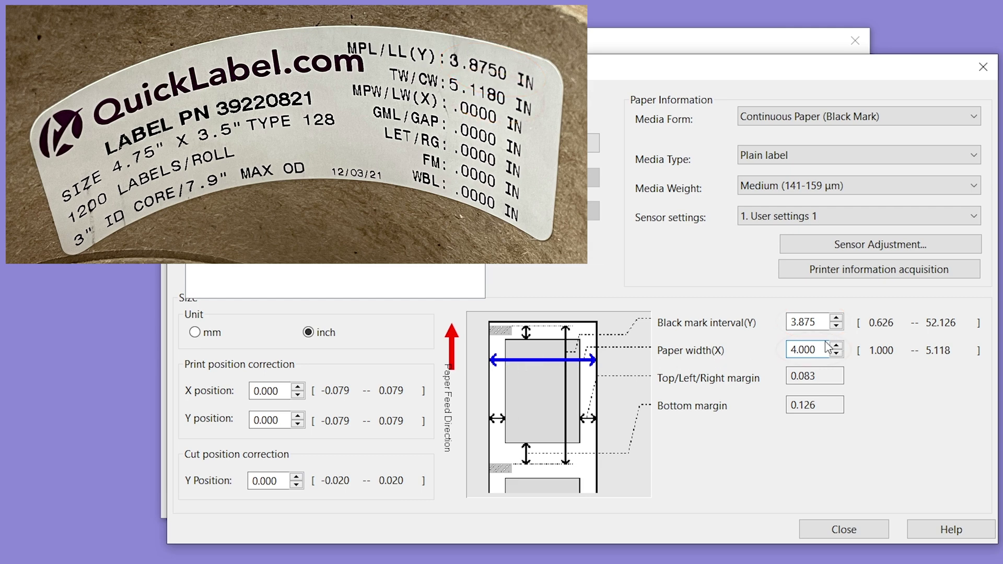
left_click_drag(830, 349, 774, 349)
type("5")
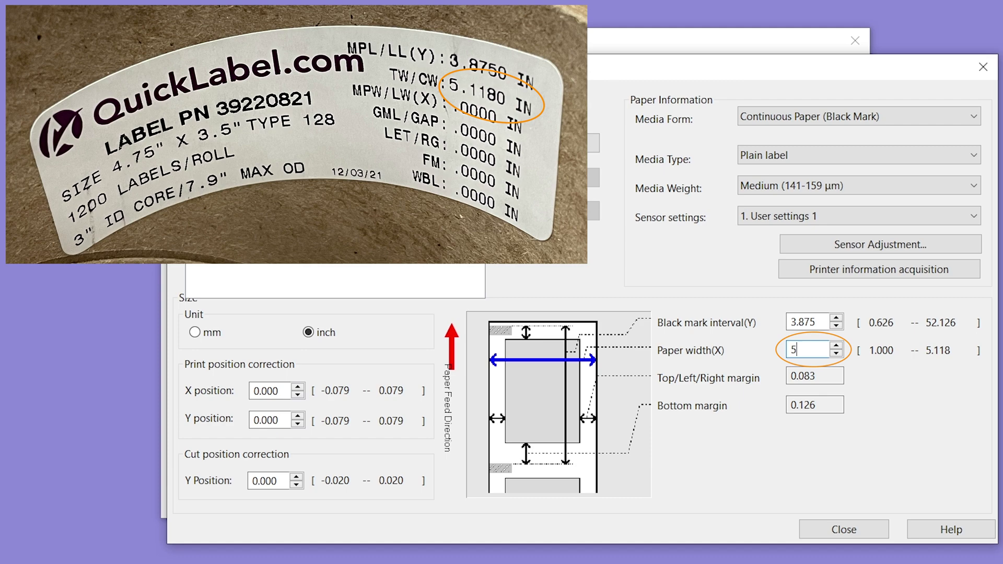
type(".118")
left_click(829, 376)
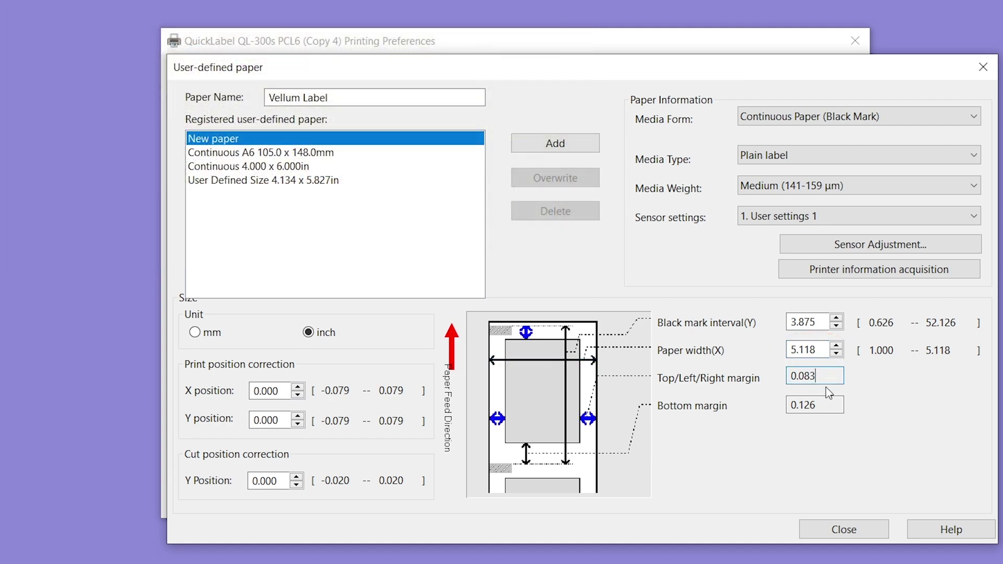
left_click(826, 402)
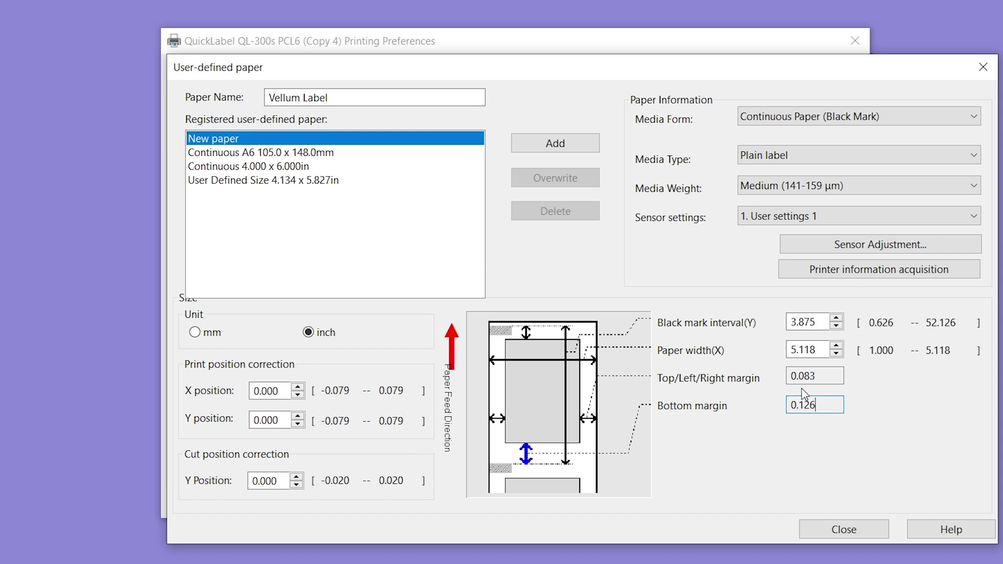
Step: Add Vellum Label 5.118 x 3.875in as a registered paper, accept the warning, and apply it
left_click(559, 144)
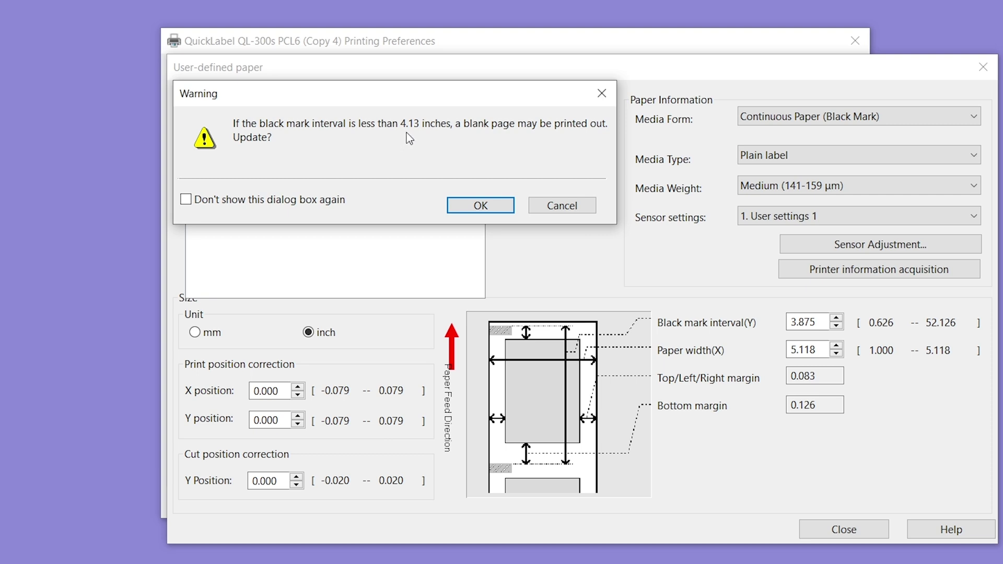
left_click(474, 202)
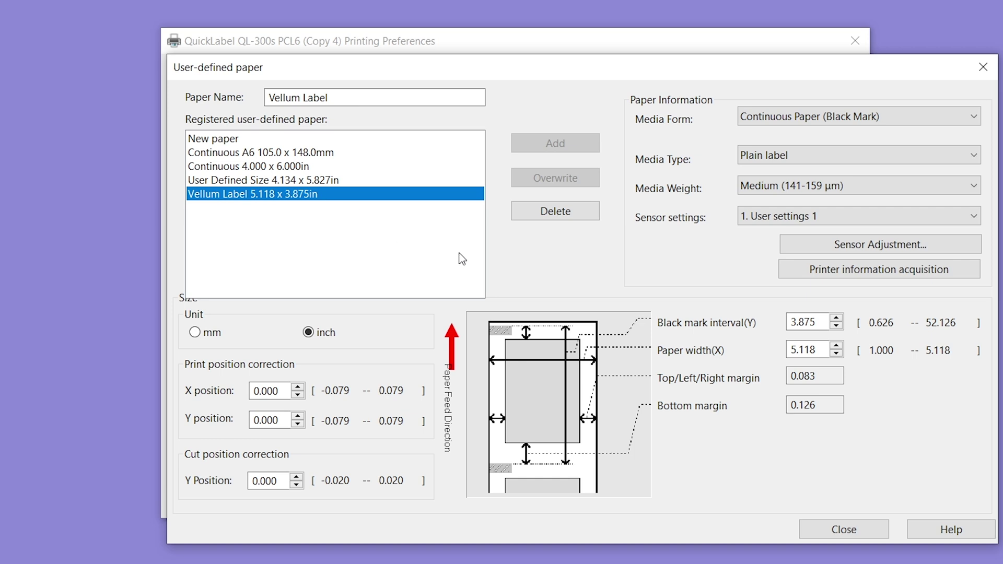
left_click(820, 379)
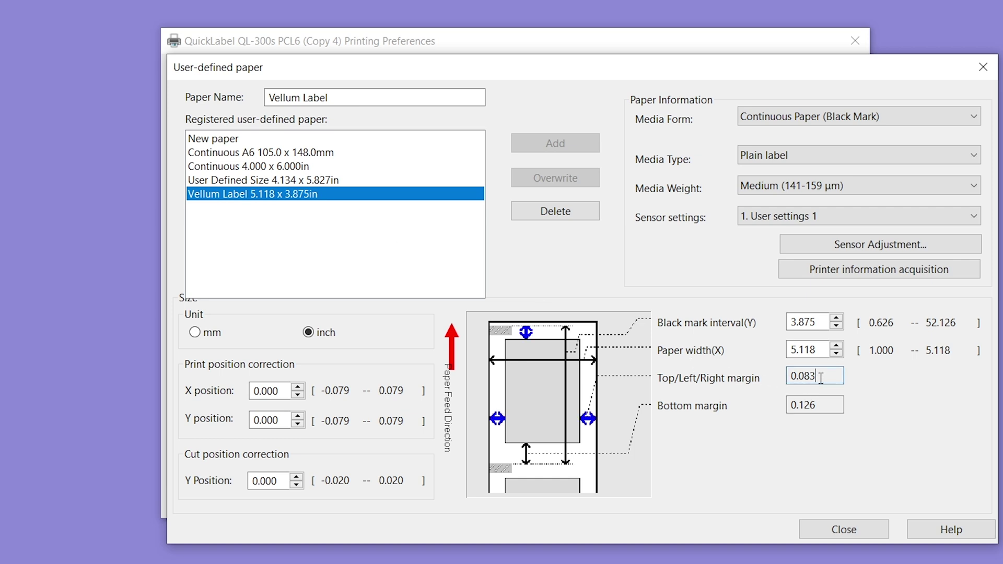
left_click(821, 405)
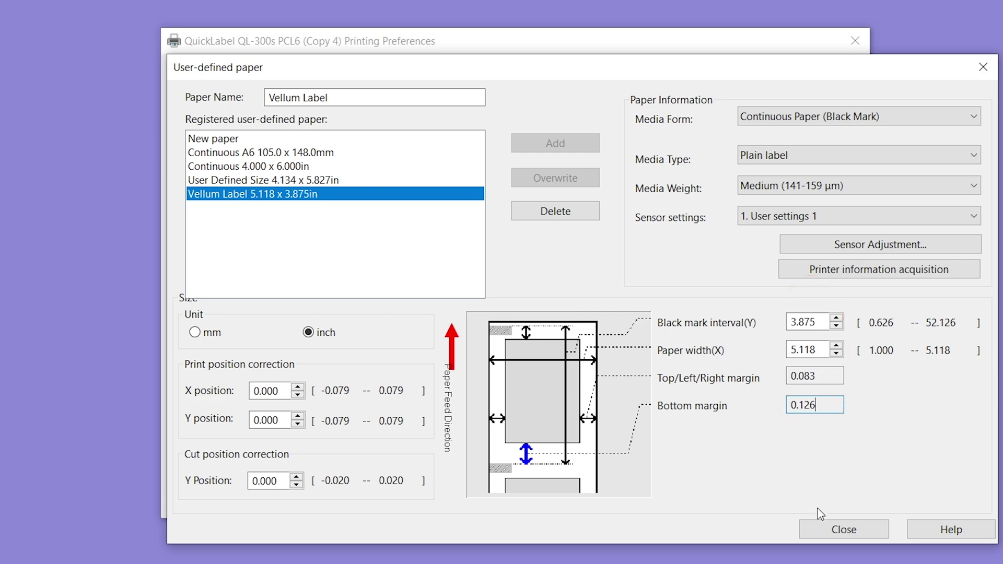
left_click(831, 529)
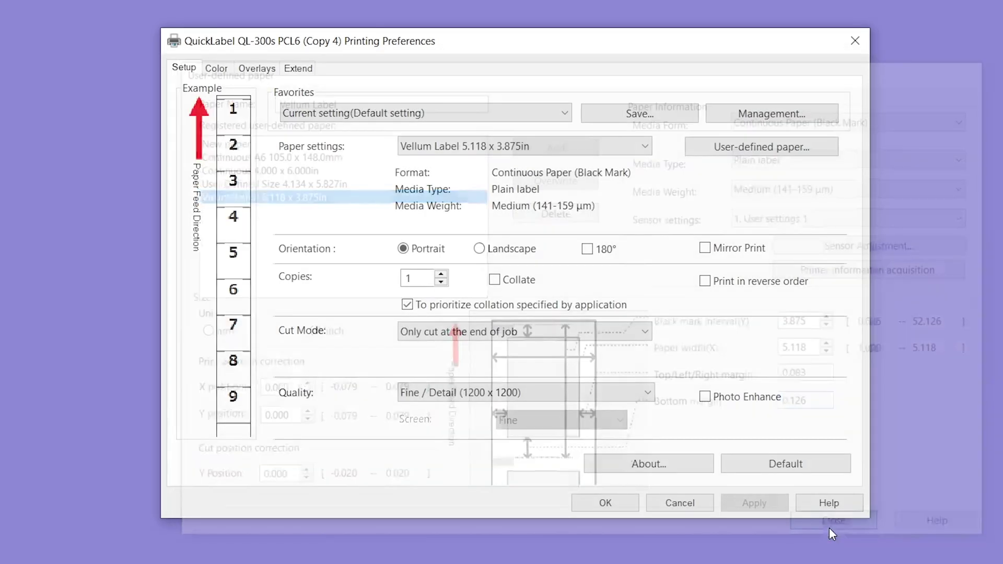
left_click(766, 504)
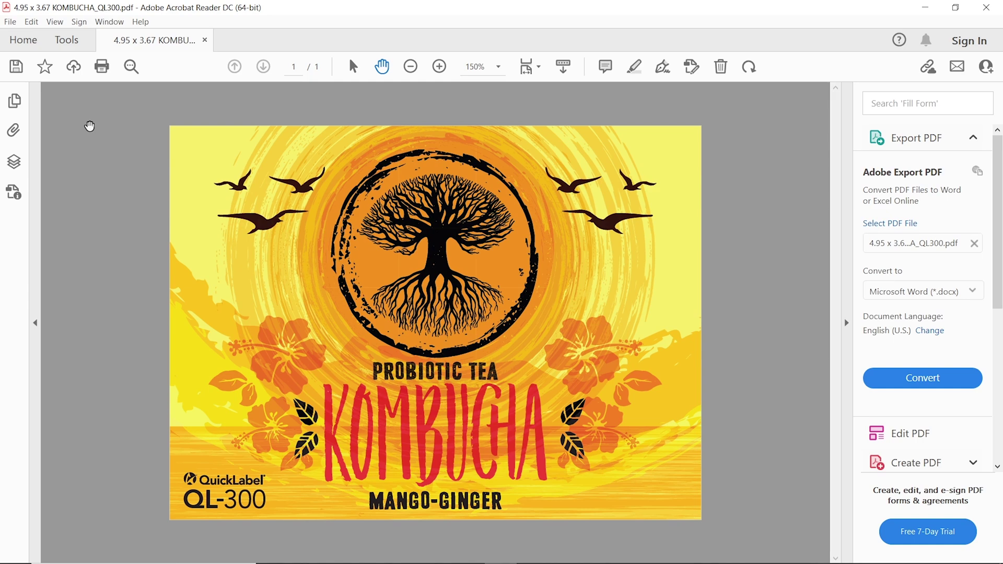
left_click(10, 21)
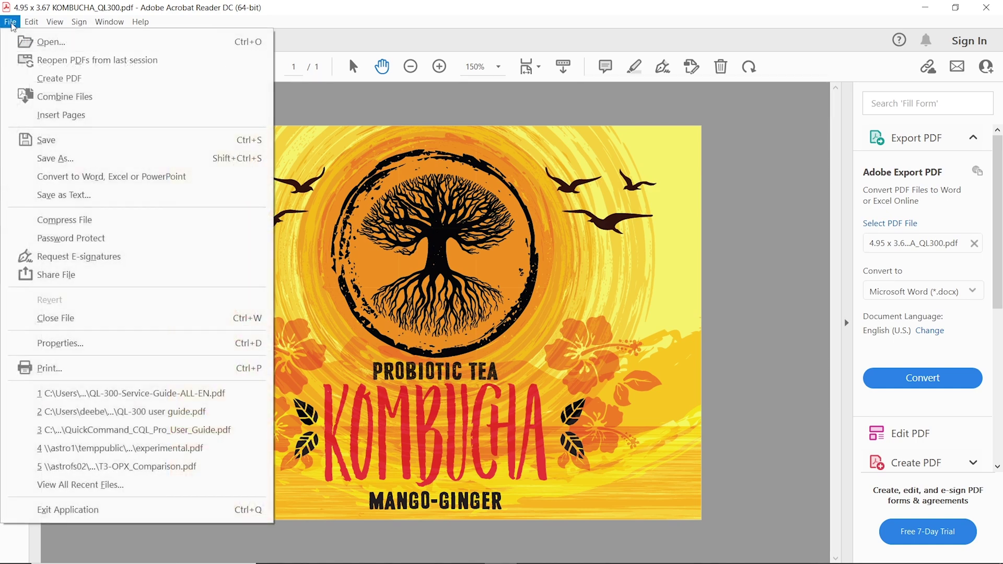
left_click(60, 344)
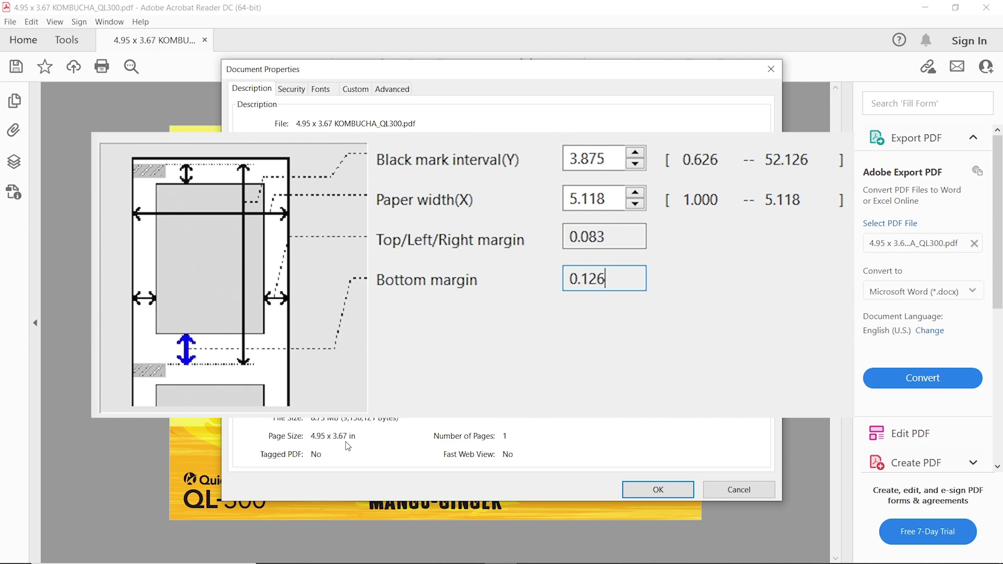
left_click(658, 491)
left_click(8, 24)
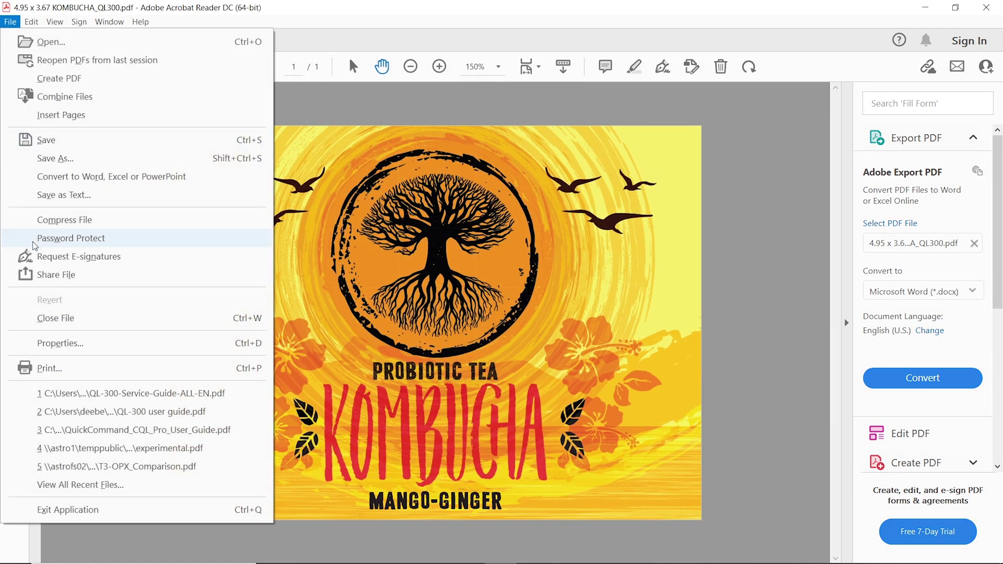
Step: Print eight copies of the Kombucha label on the QuickLabel QL-300s after checking its properties
left_click(53, 368)
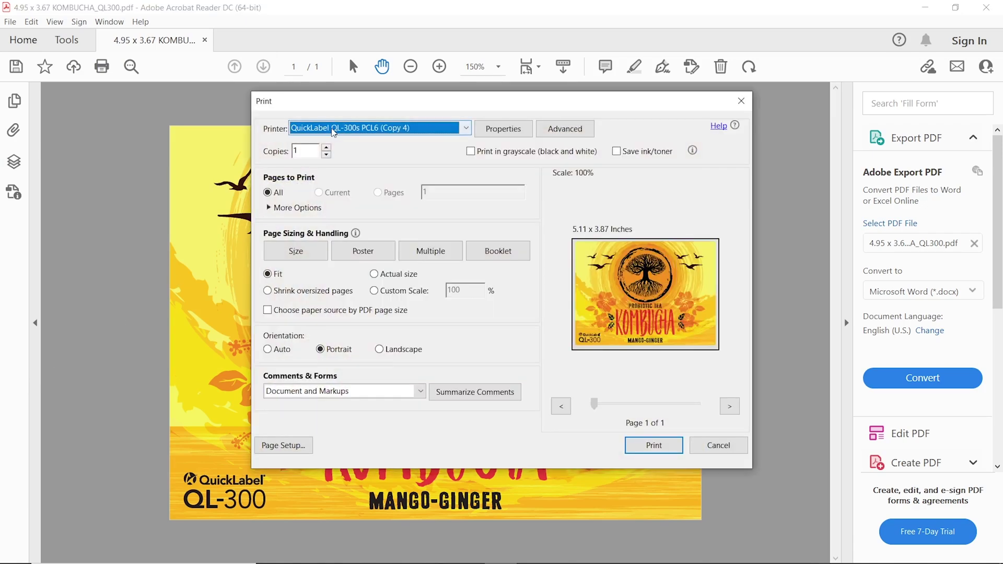
left_click(501, 131)
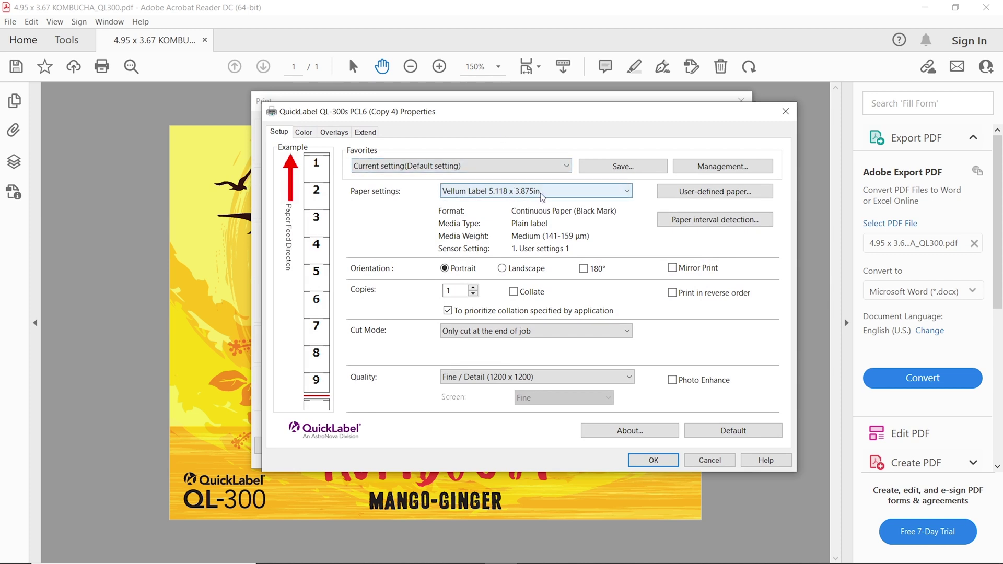
left_click(652, 460)
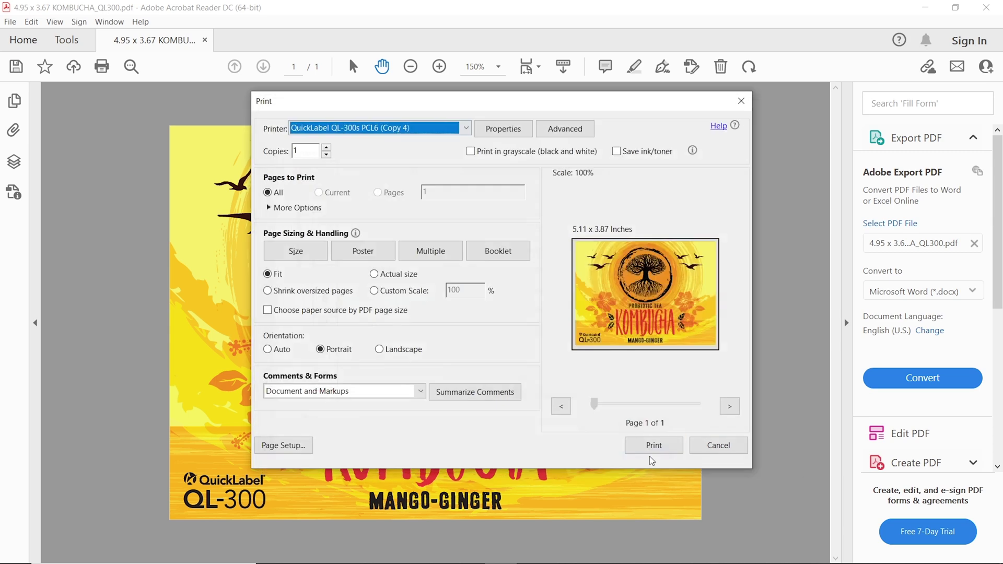
left_click(327, 148)
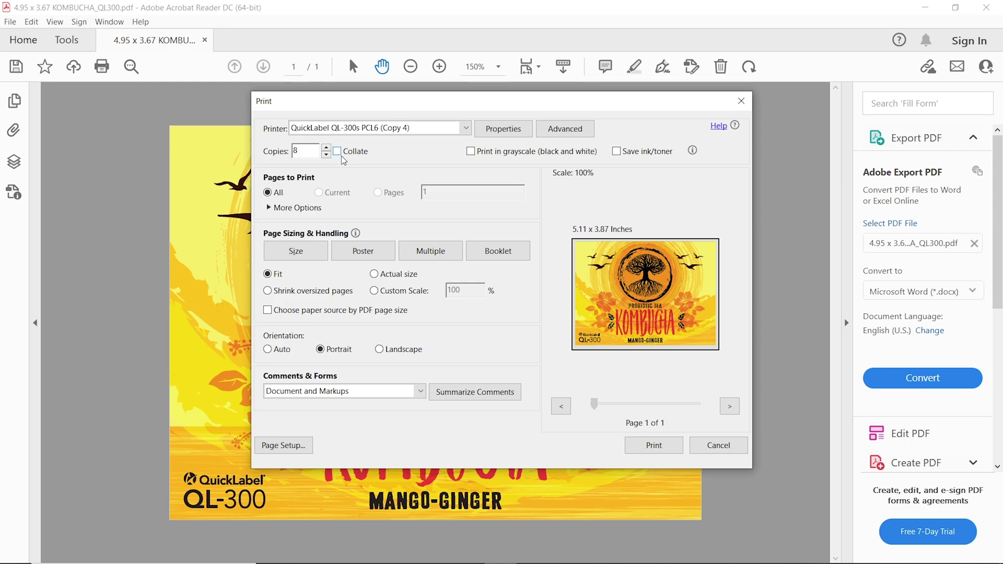
left_click(643, 445)
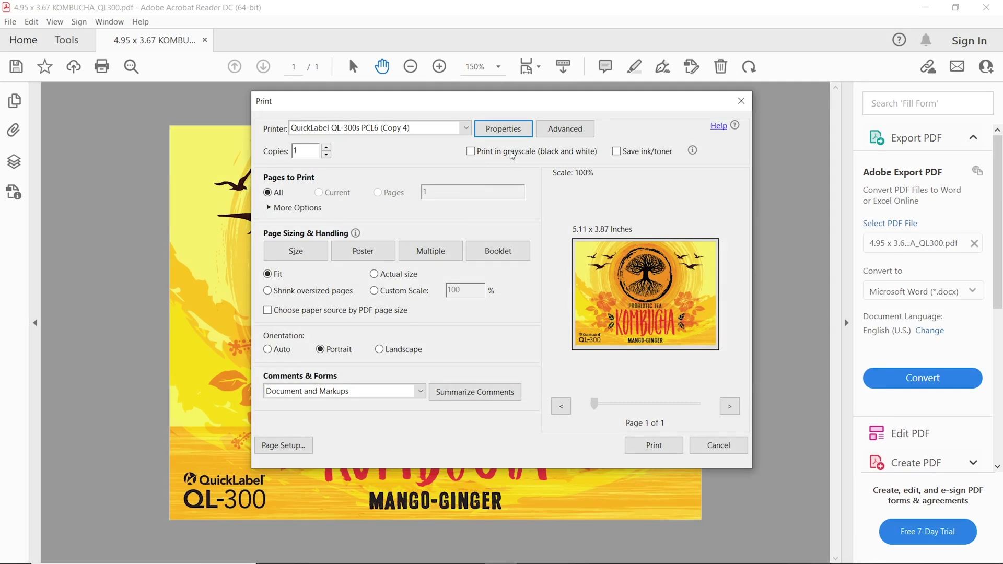
Step: Run the black-mark sensor adjustment and register it as VELLUM, overwriting registration No. 1
left_click(498, 130)
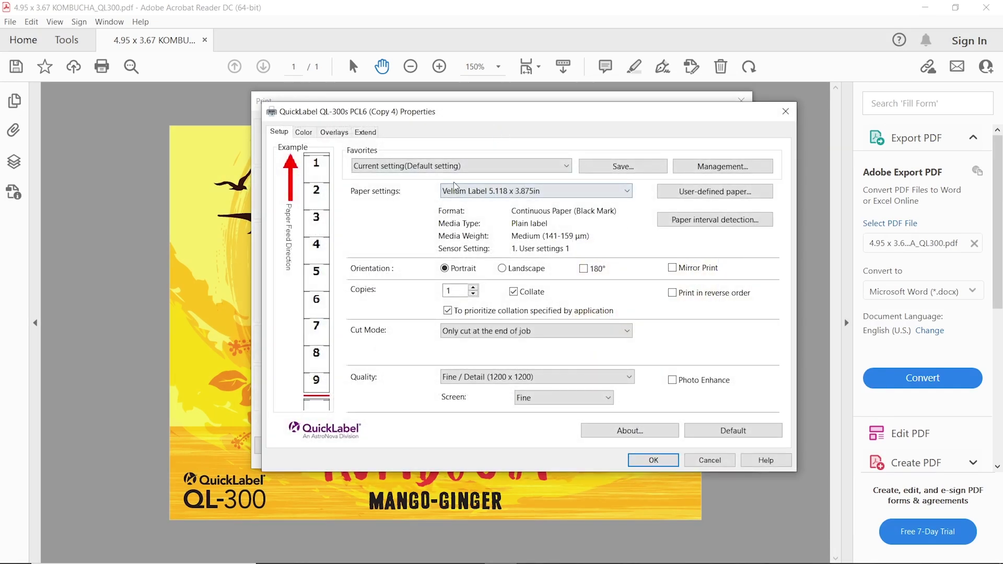
left_click(699, 192)
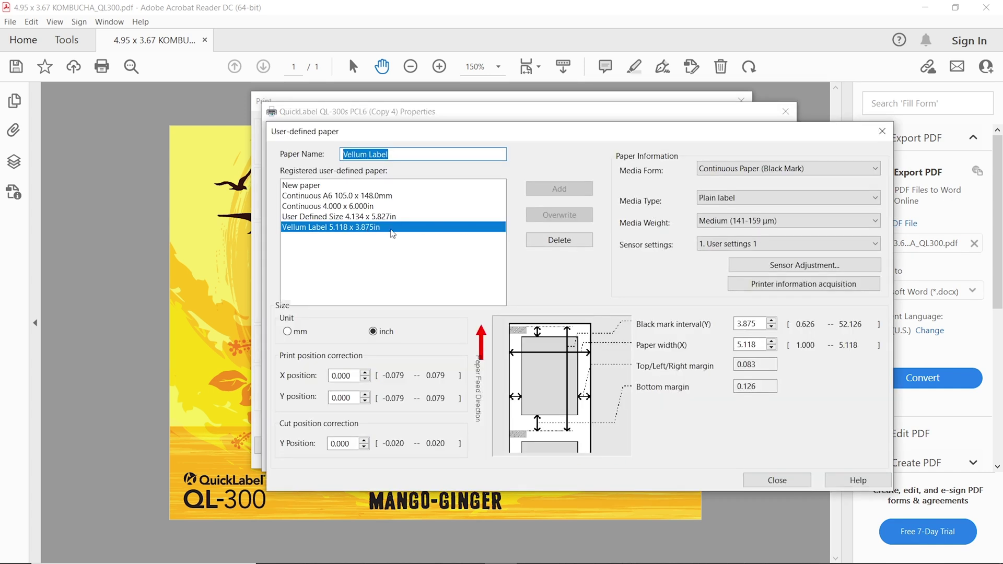
left_click(756, 268)
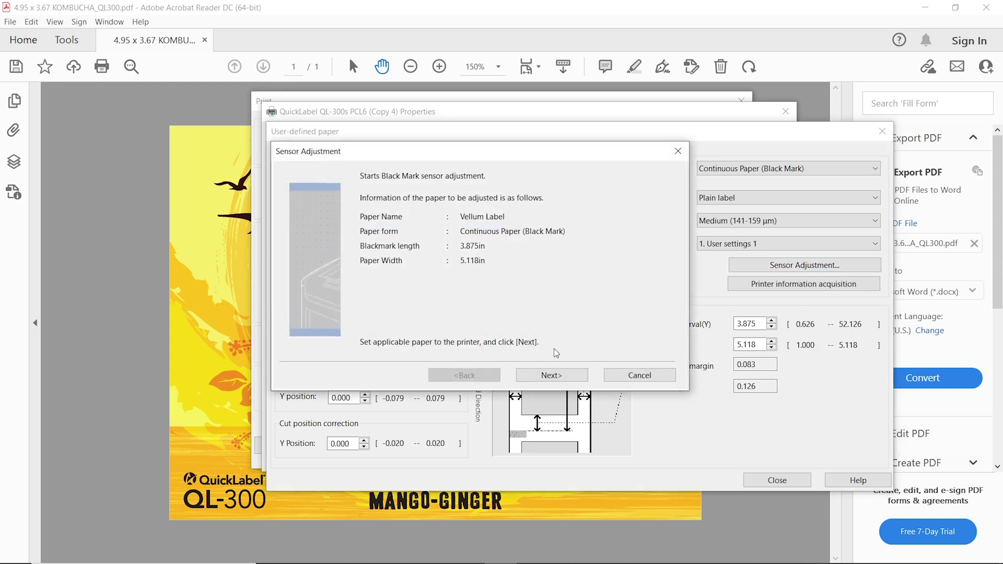
left_click(554, 376)
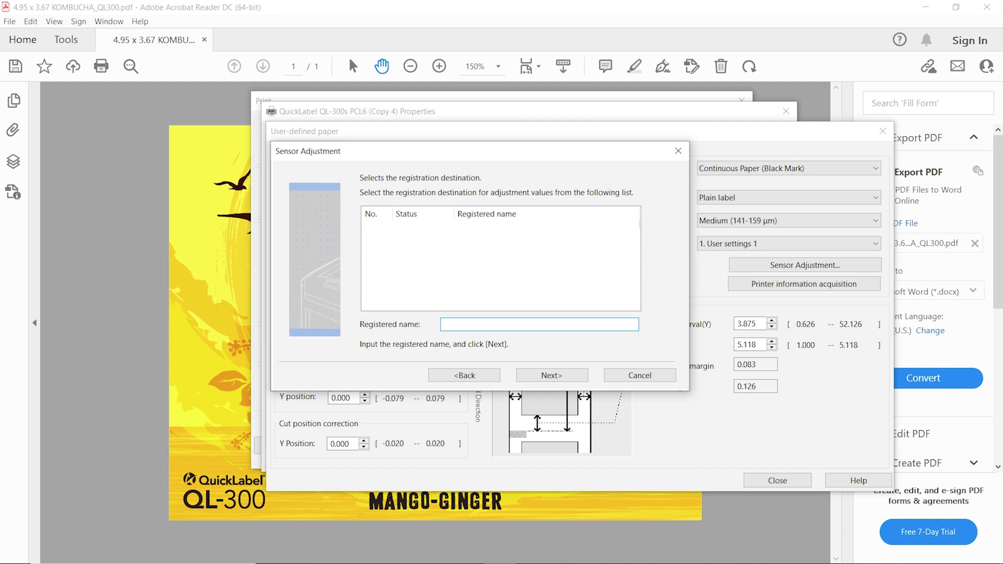
type("VELLUM")
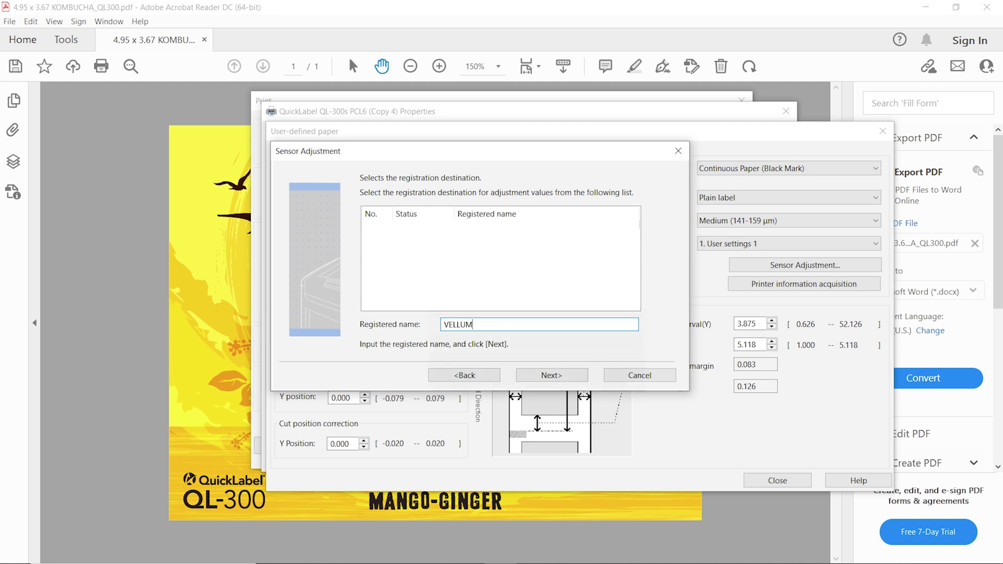
left_click(552, 375)
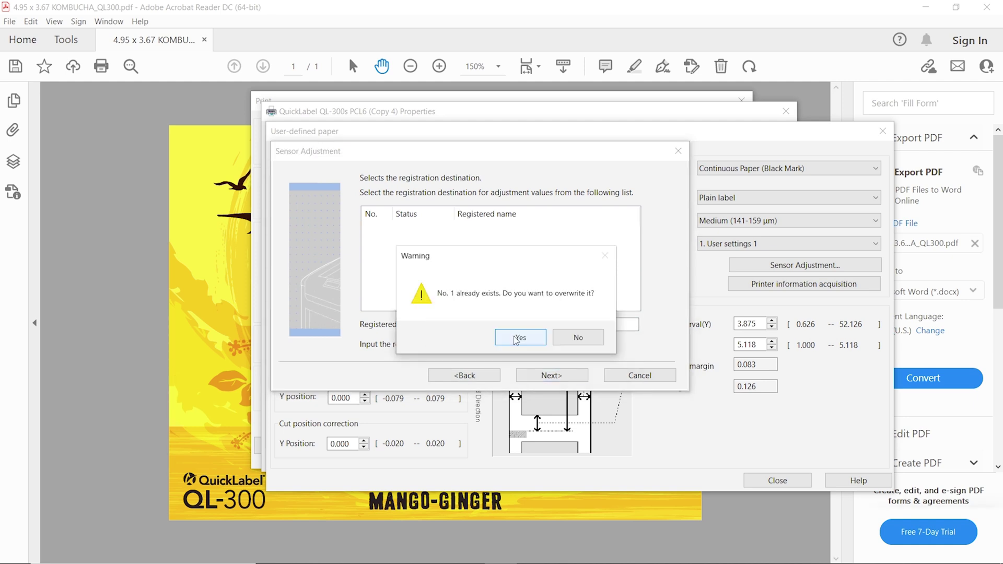
left_click(518, 338)
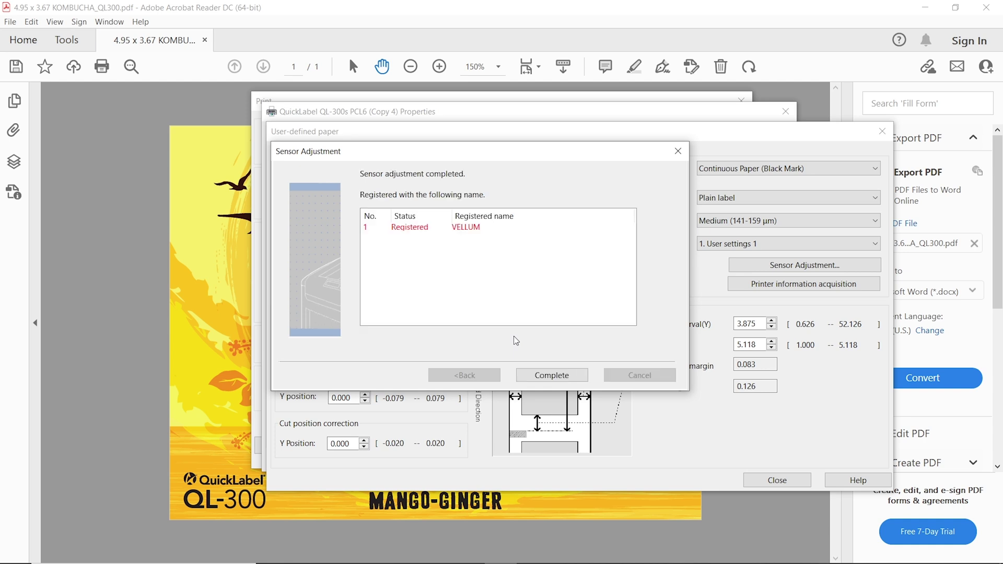
left_click(558, 375)
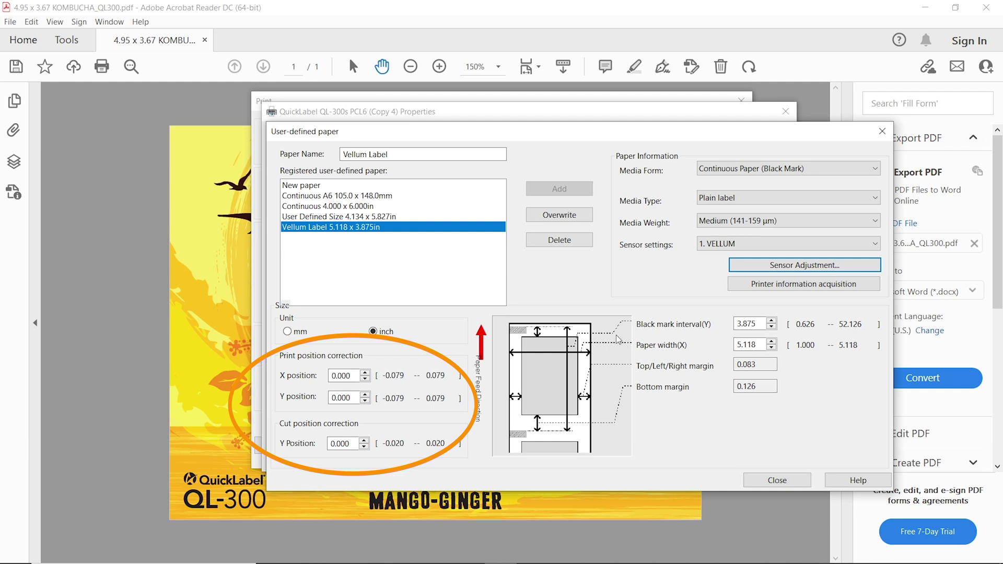
Step: Overwrite the Vellum Label paper with its VELLUM sensor setting and close the paper definitions
left_click(554, 218)
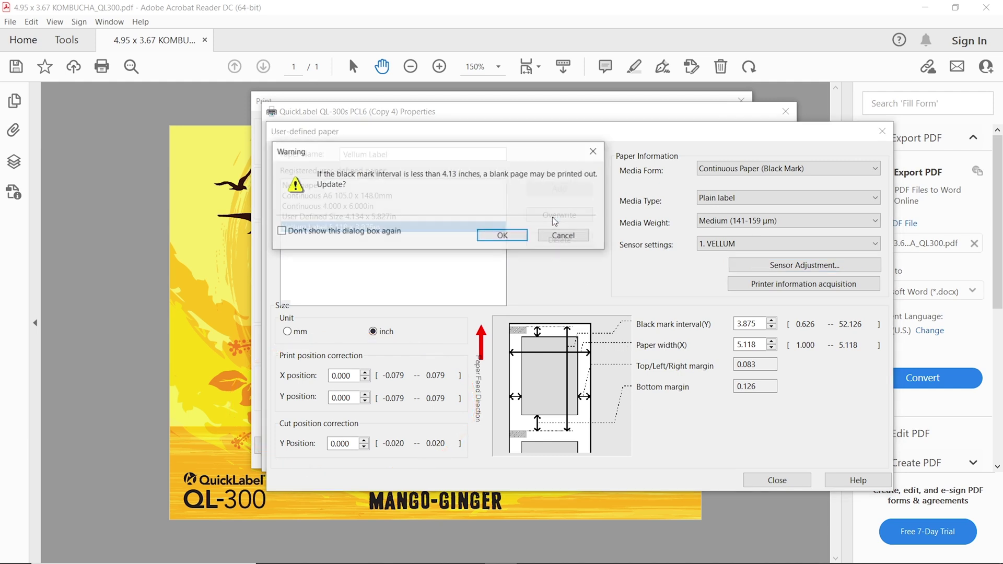
left_click(515, 240)
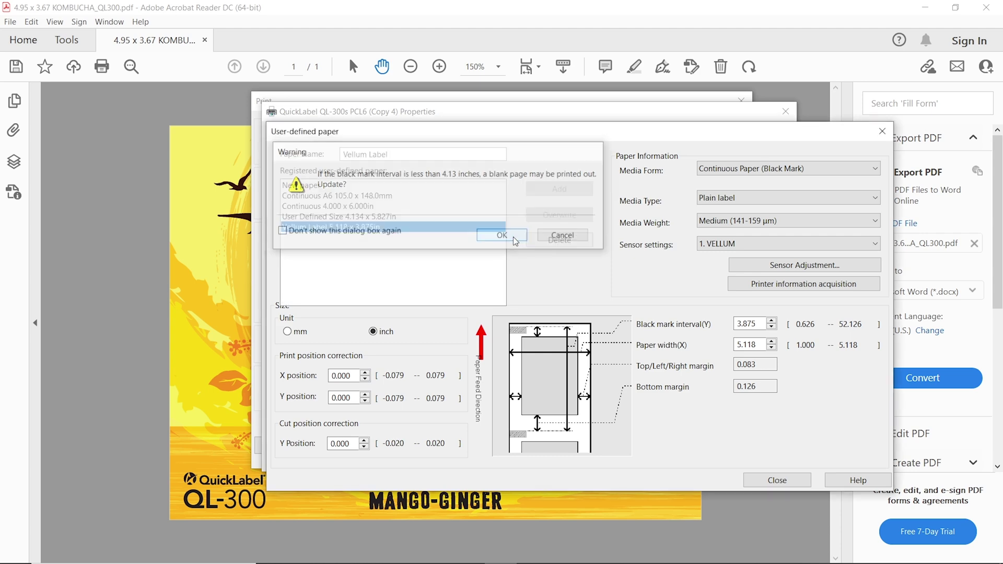
left_click(778, 481)
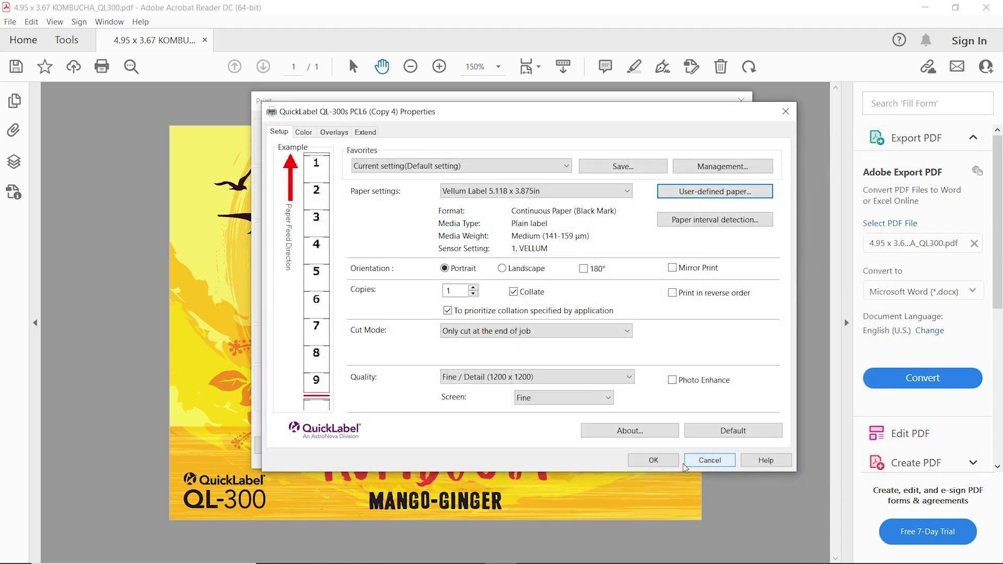
Step: Print 11 uncollated copies of the Kombucha label PDF
left_click(653, 460)
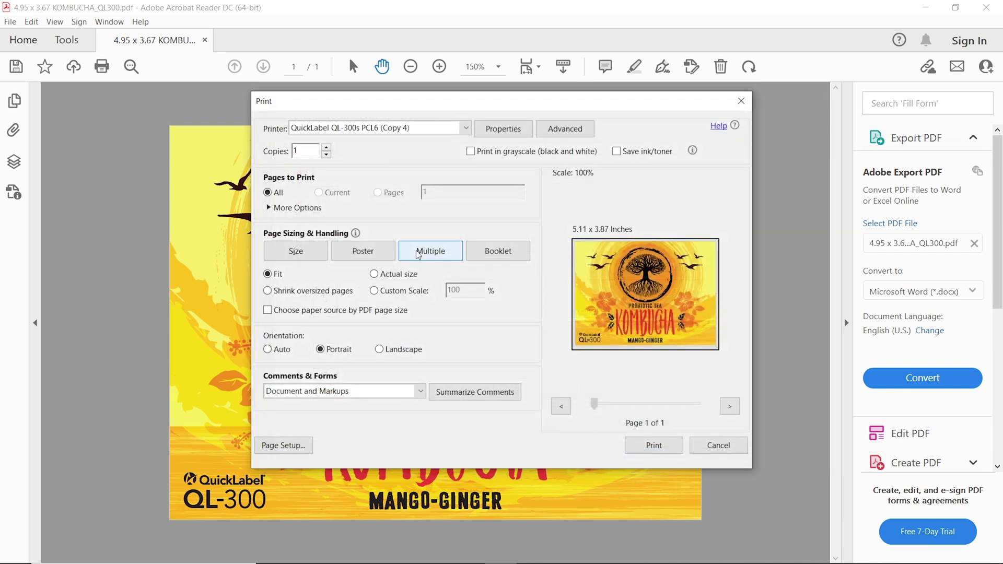
left_click_drag(302, 151, 288, 155)
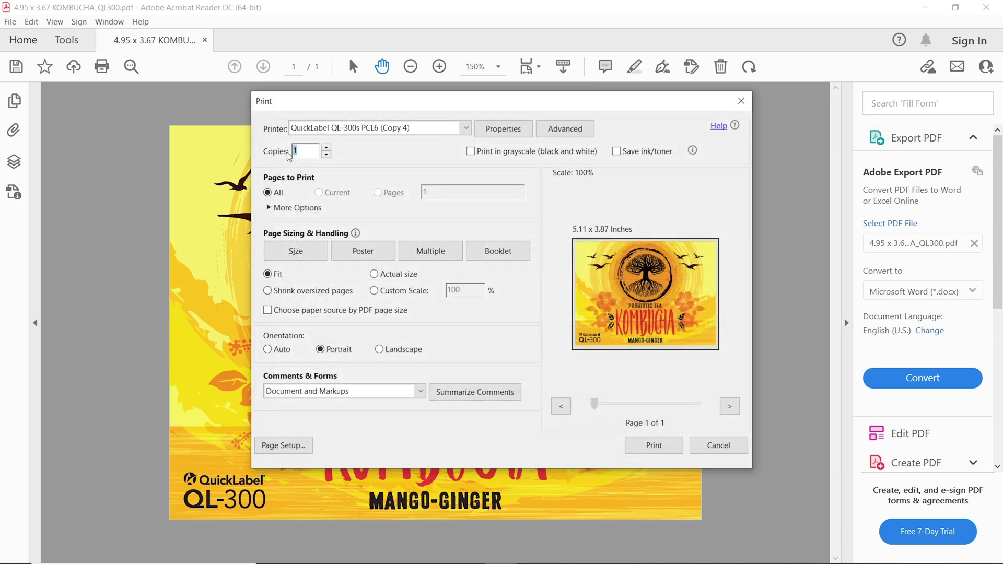
type("10")
left_click(326, 148)
left_click(338, 152)
left_click(641, 447)
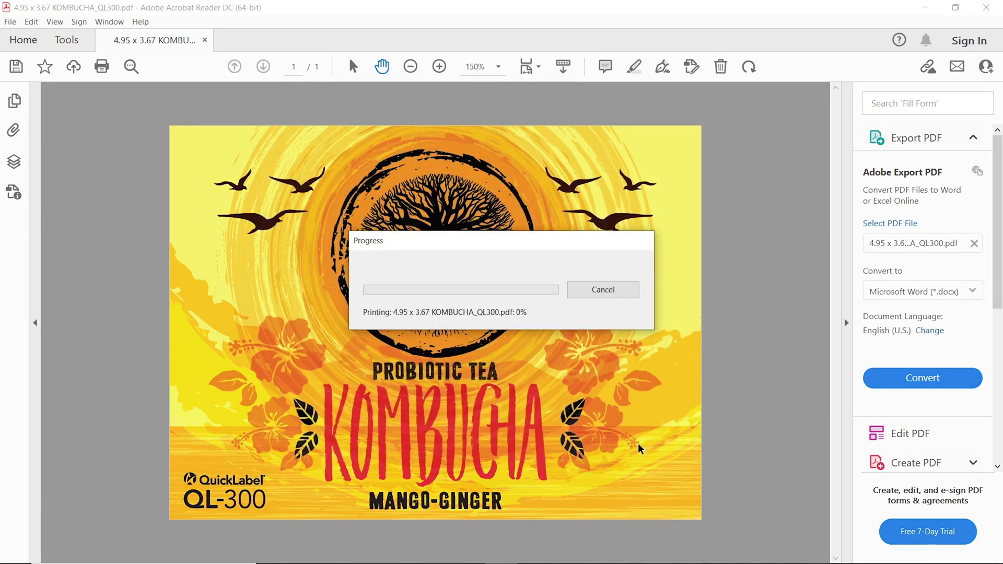